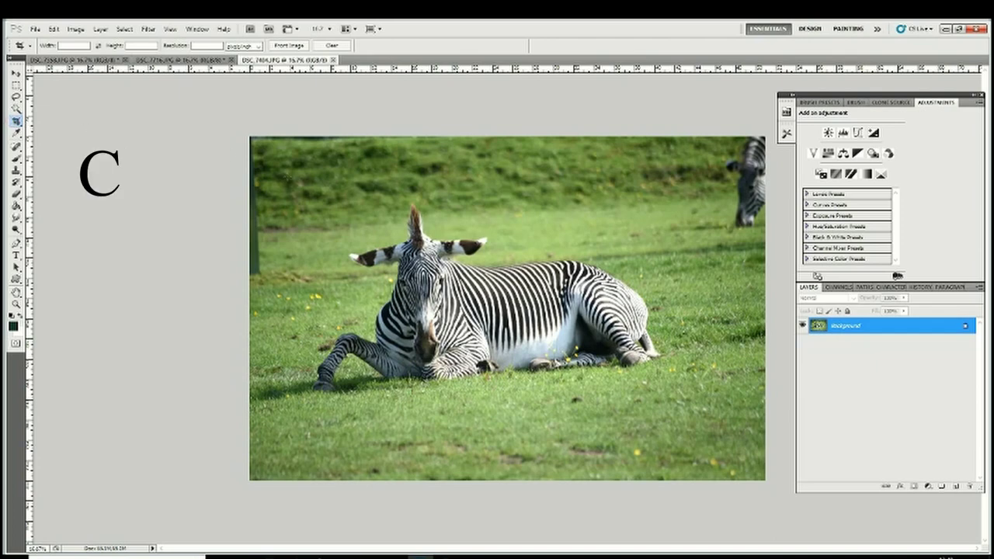
Crop the zebra photo tightly around the lying zebra, cutting out the second animal at the edge
{"action": "left_click_drag", "start_coordinate": [287, 177], "coordinate": [697, 426]}
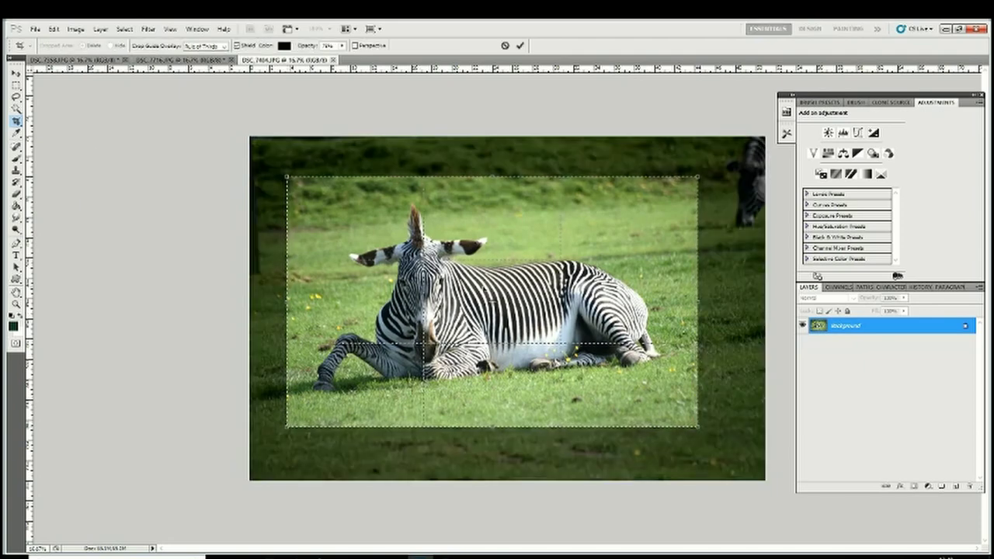
{"action": "key", "text": "Return"}
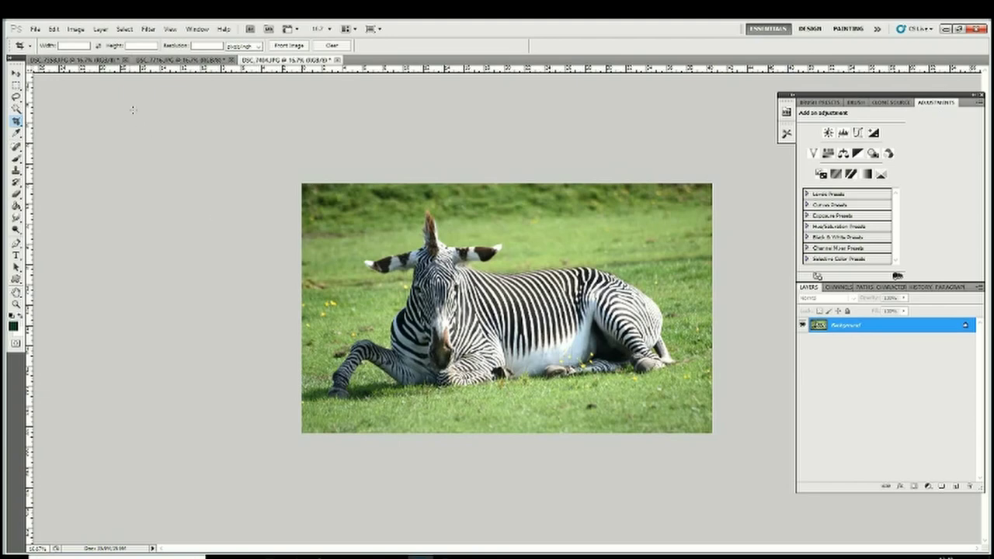
Start a Curves adjustment on the zebra photo and move the RGB black point to input 22
{"action": "left_click", "coordinate": [75, 29]}
{"action": "mouse_move", "coordinate": [90, 55]}
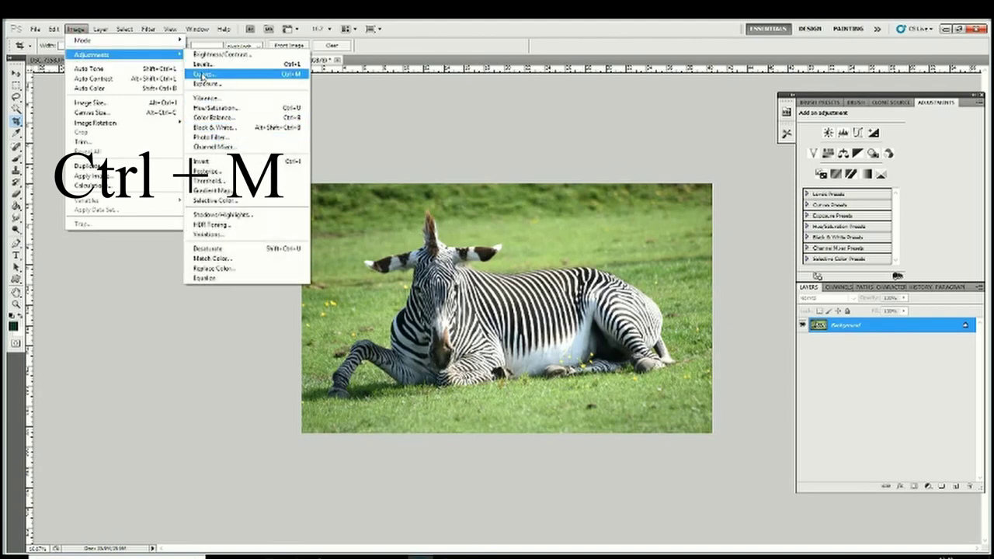
{"action": "left_click", "coordinate": [203, 74]}
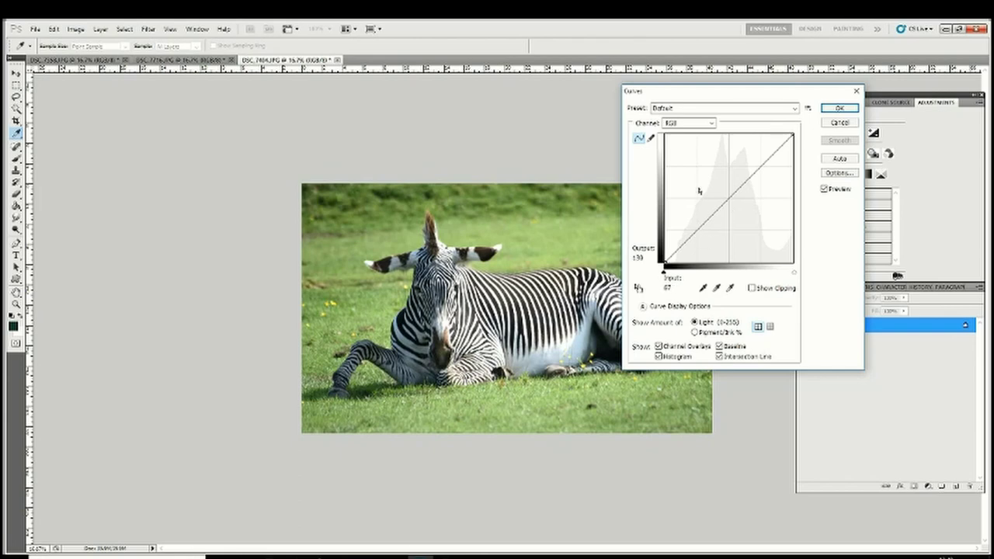
{"action": "left_click", "coordinate": [665, 264]}
{"action": "left_click_drag", "start_coordinate": [666, 263], "coordinate": [672, 263]}
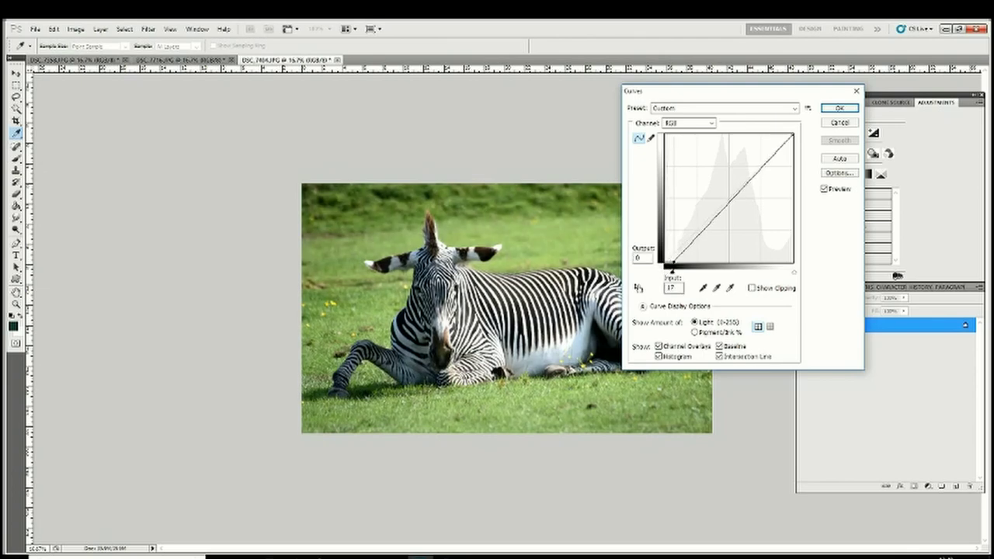
{"action": "left_click_drag", "start_coordinate": [670, 264], "coordinate": [674, 264]}
{"action": "left_click", "coordinate": [793, 135]}
{"action": "mouse_move", "coordinate": [793, 135]}
{"action": "left_mouse_down"}
{"action": "mouse_move", "coordinate": [733, 125]}
{"action": "mouse_move", "coordinate": [792, 133]}
{"action": "left_mouse_up"}
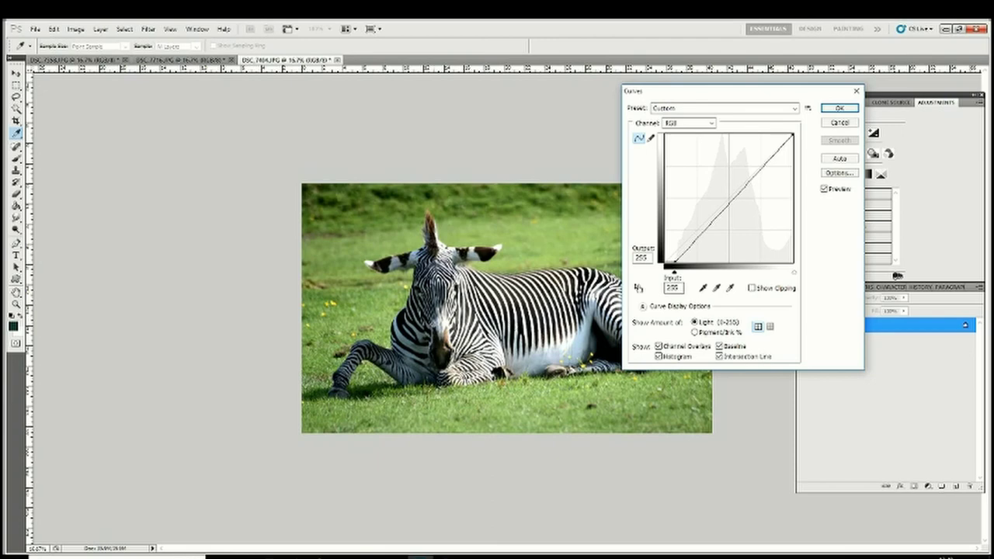
{"action": "left_click", "coordinate": [672, 261]}
{"action": "left_click_drag", "start_coordinate": [672, 261], "coordinate": [676, 263]}
Form an S-curve by raising highlights near input 174 and lowering shadows near input 75, compare the preview and apply it
{"action": "left_click_drag", "start_coordinate": [736, 91], "coordinate": [803, 104]}
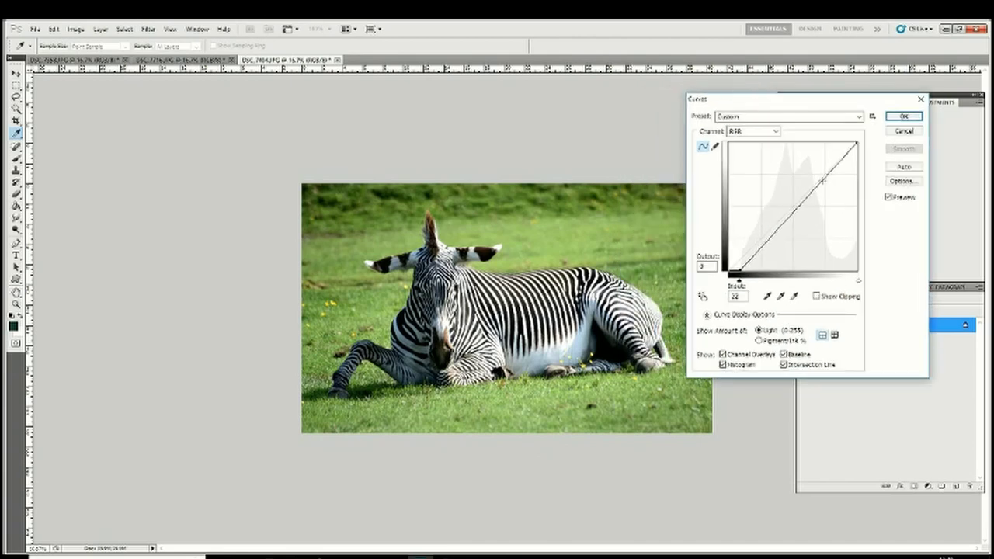
{"action": "left_click_drag", "start_coordinate": [822, 181], "coordinate": [816, 179]}
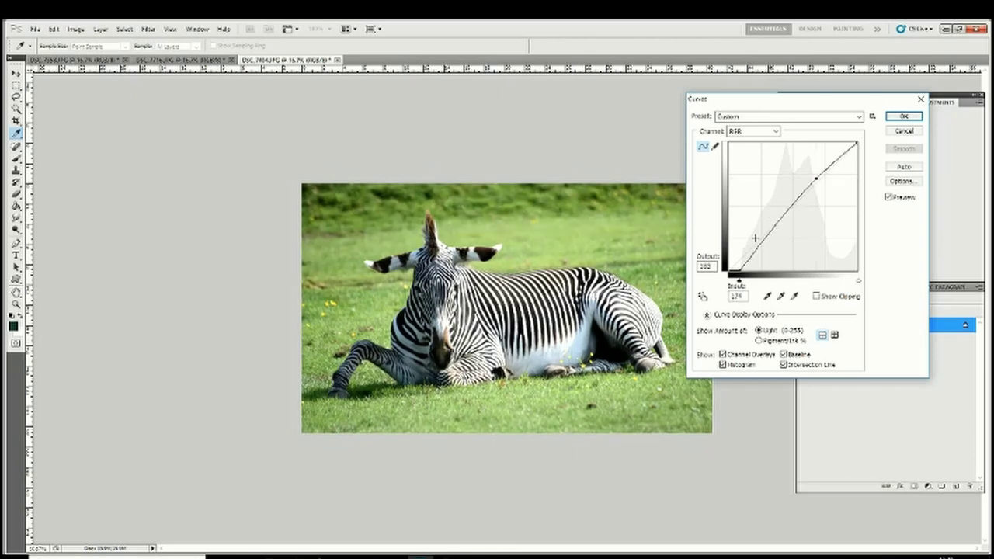
{"action": "left_click_drag", "start_coordinate": [763, 240], "coordinate": [766, 244]}
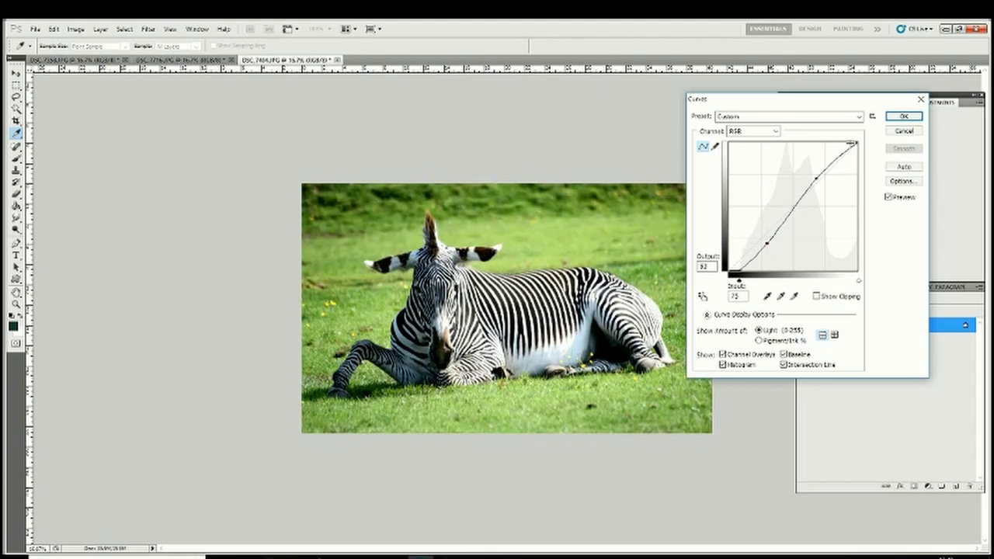
{"action": "left_click", "coordinate": [900, 199]}
{"action": "left_click", "coordinate": [901, 199]}
{"action": "left_click", "coordinate": [901, 199]}
{"action": "left_click", "coordinate": [900, 199]}
{"action": "left_click", "coordinate": [901, 116]}
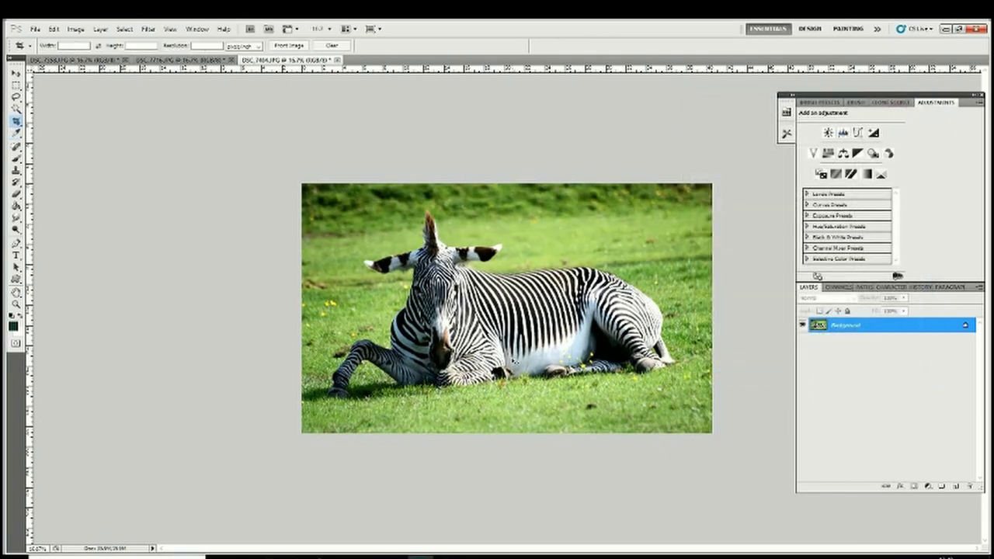
{"action": "key", "text": "ctrl+plus"}
{"action": "key", "text": "ctrl+minus"}
{"action": "key", "text": "ctrl+plus"}
{"action": "key", "text": "ctrl+plus"}
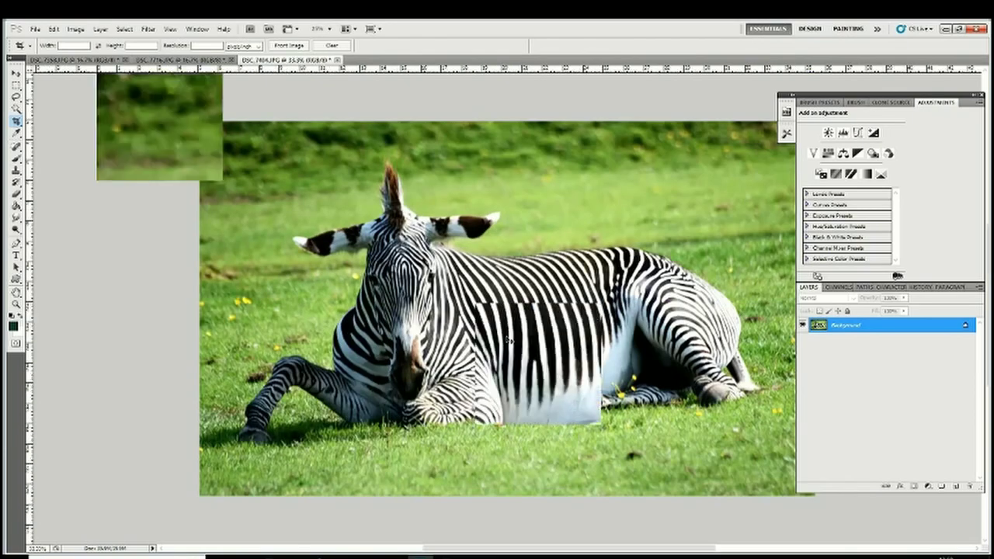
{"action": "key", "text": "ctrl+minus"}
{"action": "key", "text": "ctrl+minus"}
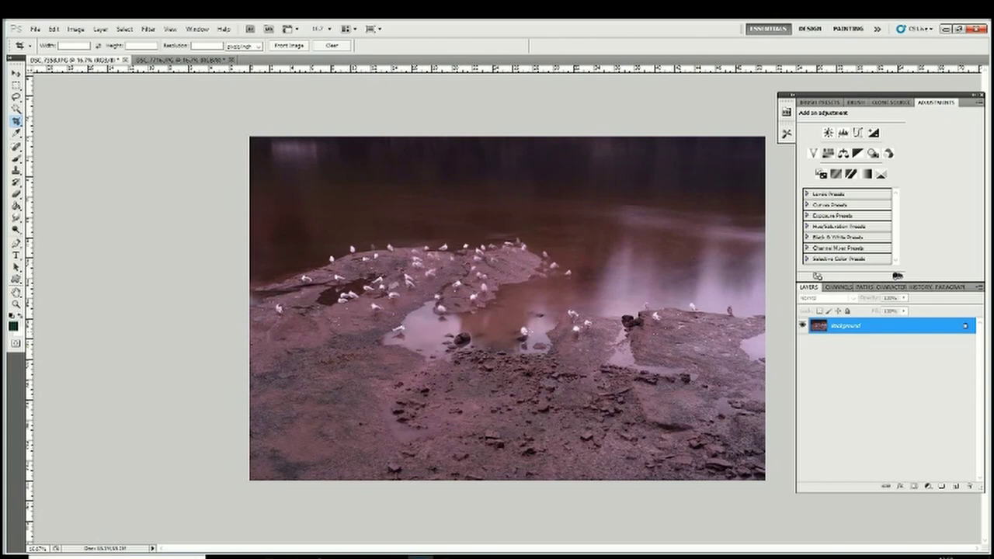
Apply Auto Tone to the photo of birds on the rocks, and start Curves with the RGB white point at about input 222
{"action": "key", "text": "ctrl+shift+l"}
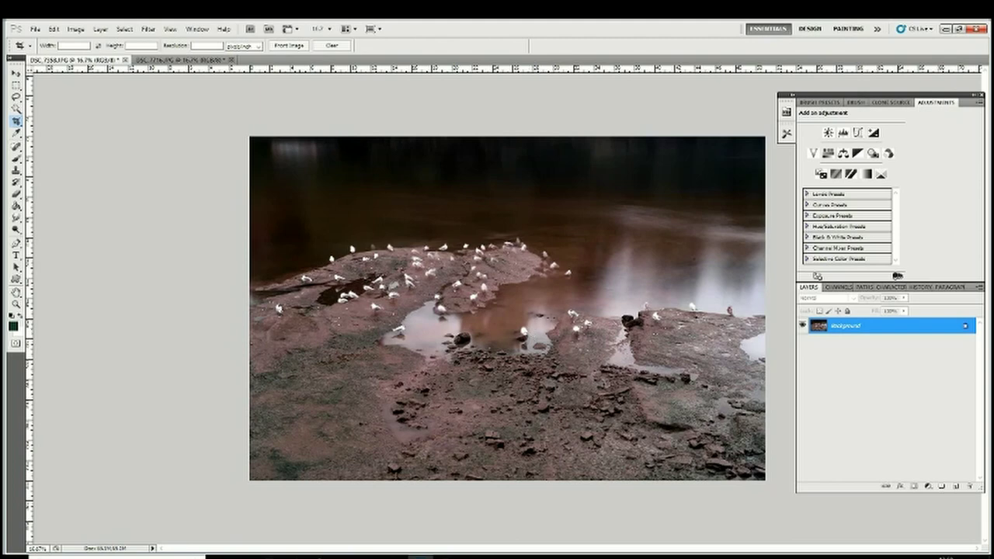
{"action": "key", "text": "ctrl+m"}
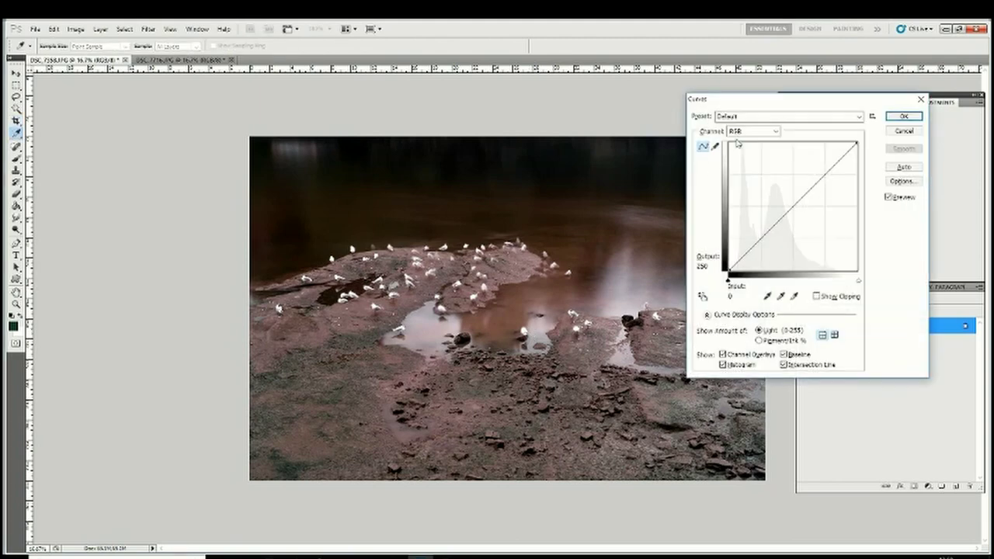
{"action": "mouse_move", "coordinate": [754, 104]}
{"action": "left_mouse_down"}
{"action": "mouse_move", "coordinate": [871, 104]}
{"action": "mouse_move", "coordinate": [754, 105]}
{"action": "mouse_move", "coordinate": [768, 110]}
{"action": "left_mouse_up"}
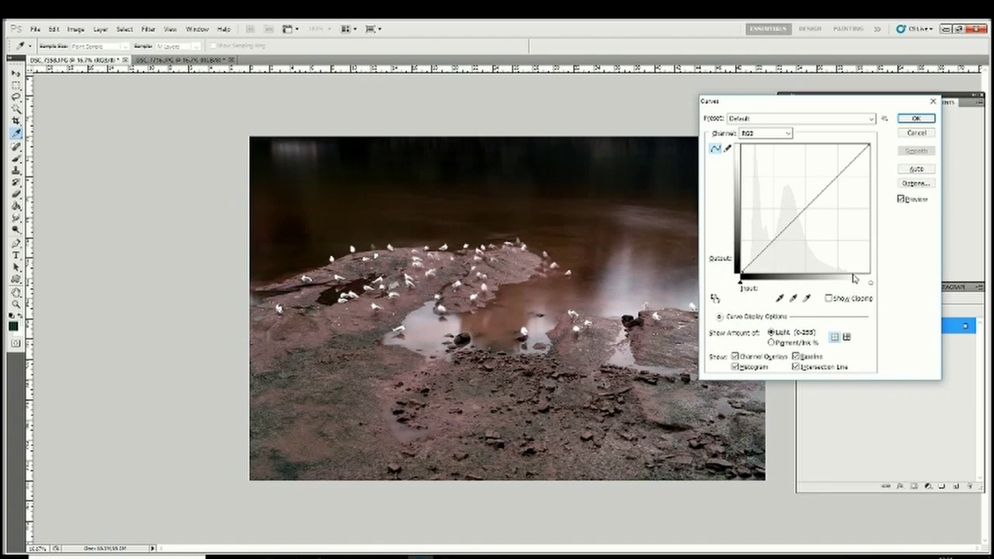
{"action": "left_click_drag", "start_coordinate": [870, 145], "coordinate": [851, 144]}
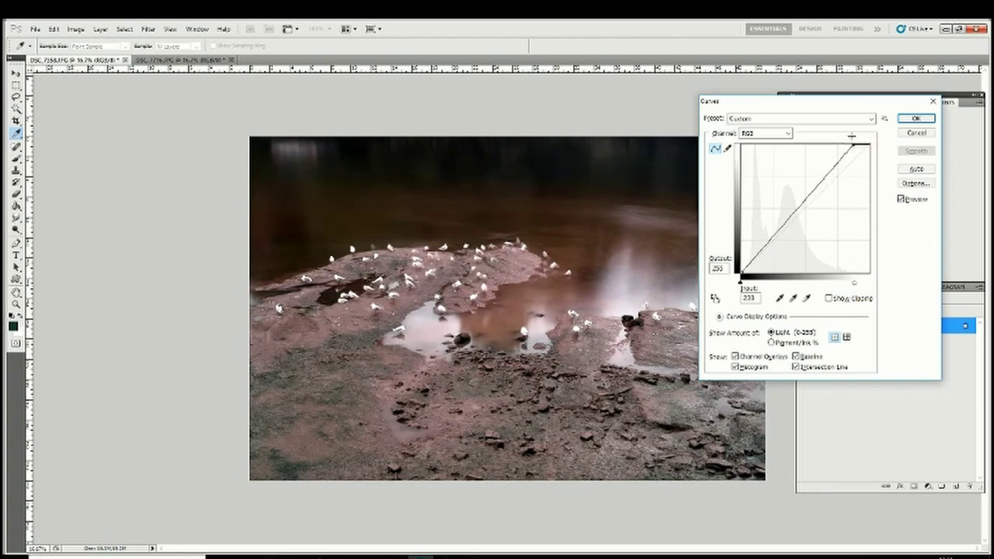
Shape the RGB curve with a raised highlight point and a shadow point at input 57, output 57, comparing the preview
{"action": "left_click_drag", "start_coordinate": [768, 107], "coordinate": [793, 75]}
{"action": "left_click_drag", "start_coordinate": [849, 149], "coordinate": [846, 142]}
{"action": "left_click_drag", "start_coordinate": [792, 203], "coordinate": [794, 210]}
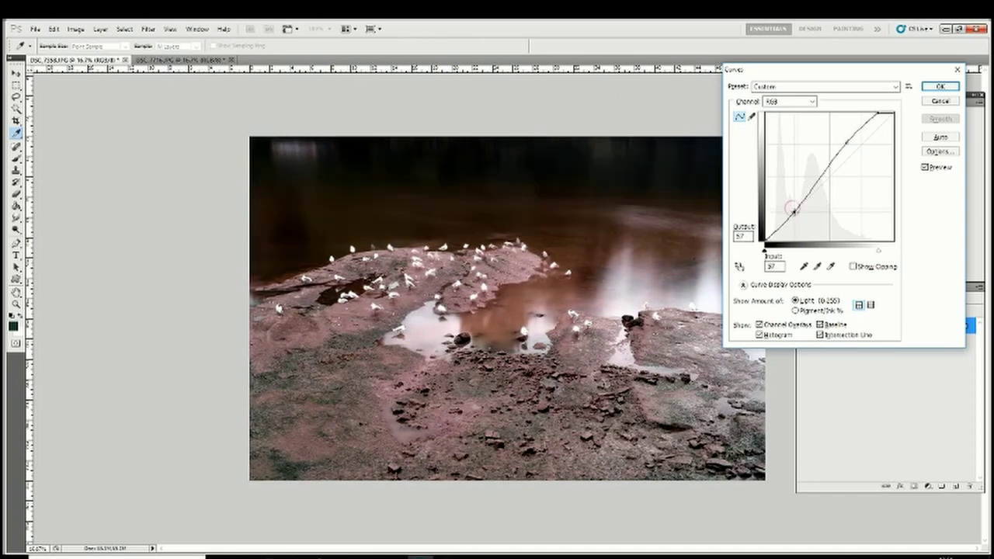
{"action": "left_click", "coordinate": [936, 169]}
{"action": "left_click", "coordinate": [936, 170]}
{"action": "left_click", "coordinate": [936, 169]}
{"action": "left_click", "coordinate": [936, 169]}
In the Red channel curve, lower the white point's output to about 238 and move the black point to input 15
{"action": "left_click", "coordinate": [812, 106]}
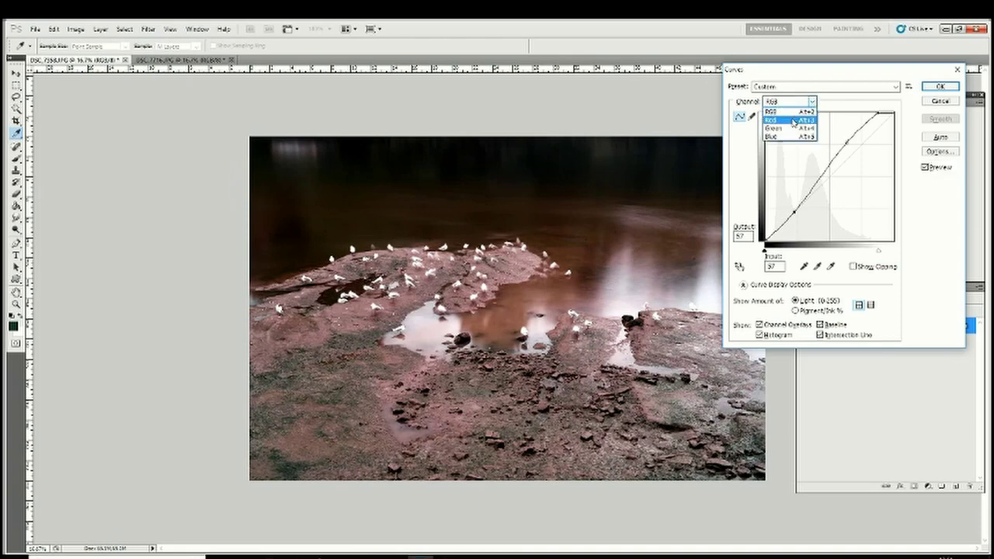
{"action": "left_click", "coordinate": [792, 122]}
{"action": "left_click", "coordinate": [891, 114]}
{"action": "mouse_move", "coordinate": [890, 115]}
{"action": "left_mouse_down"}
{"action": "mouse_move", "coordinate": [871, 114]}
{"action": "mouse_move", "coordinate": [900, 98]}
{"action": "mouse_move", "coordinate": [908, 123]}
{"action": "left_mouse_up"}
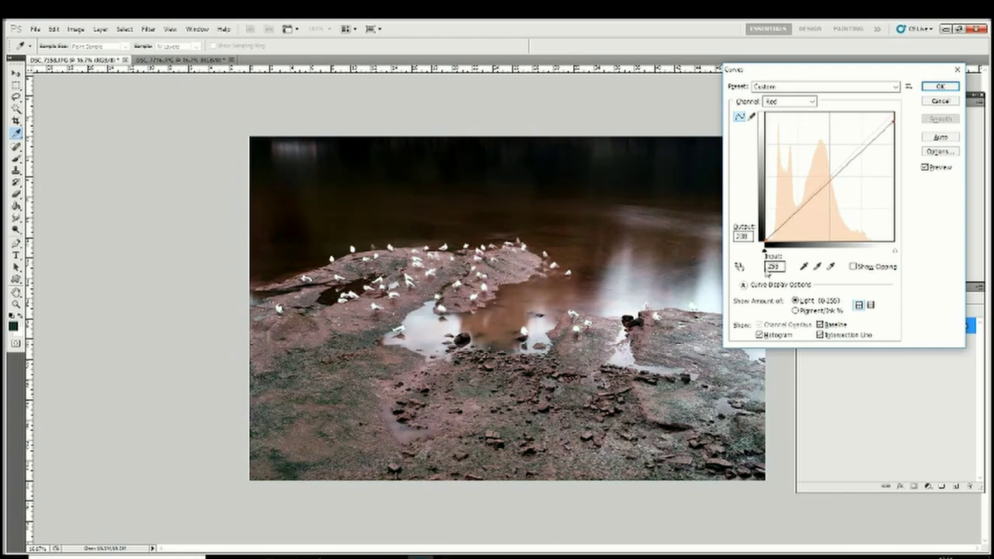
{"action": "left_click", "coordinate": [768, 241]}
{"action": "mouse_move", "coordinate": [767, 240]}
{"action": "left_mouse_down"}
{"action": "mouse_move", "coordinate": [819, 254]}
{"action": "mouse_move", "coordinate": [735, 275]}
{"action": "mouse_move", "coordinate": [772, 241]}
{"action": "left_mouse_up"}
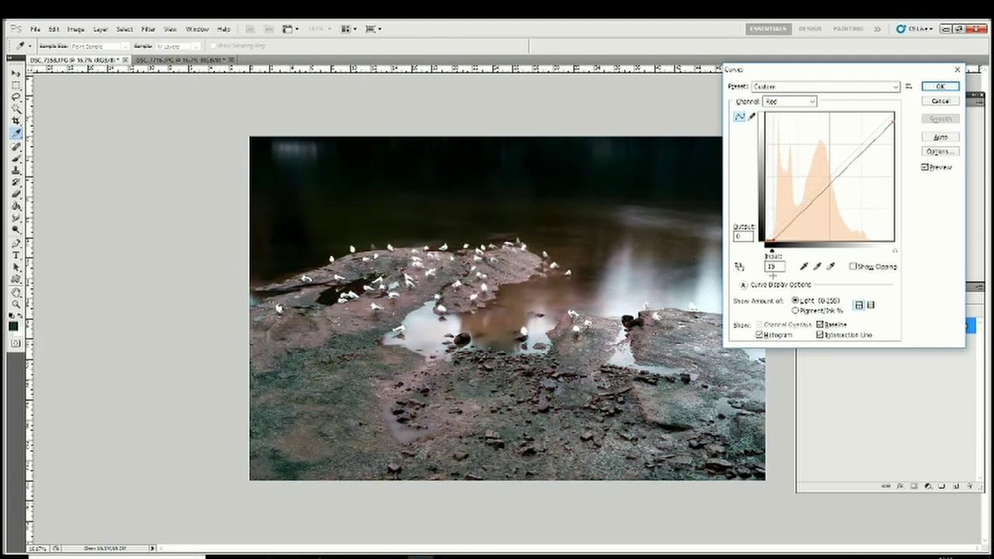
Fine-tune the Red curve's end points with the white point's output at 245, compare the preview and apply Curves
{"action": "mouse_move", "coordinate": [895, 121]}
{"action": "left_mouse_down"}
{"action": "mouse_move", "coordinate": [893, 132]}
{"action": "mouse_move", "coordinate": [904, 122]}
{"action": "left_mouse_up"}
{"action": "left_click_drag", "start_coordinate": [774, 240], "coordinate": [773, 241]}
{"action": "left_click_drag", "start_coordinate": [895, 122], "coordinate": [894, 117]}
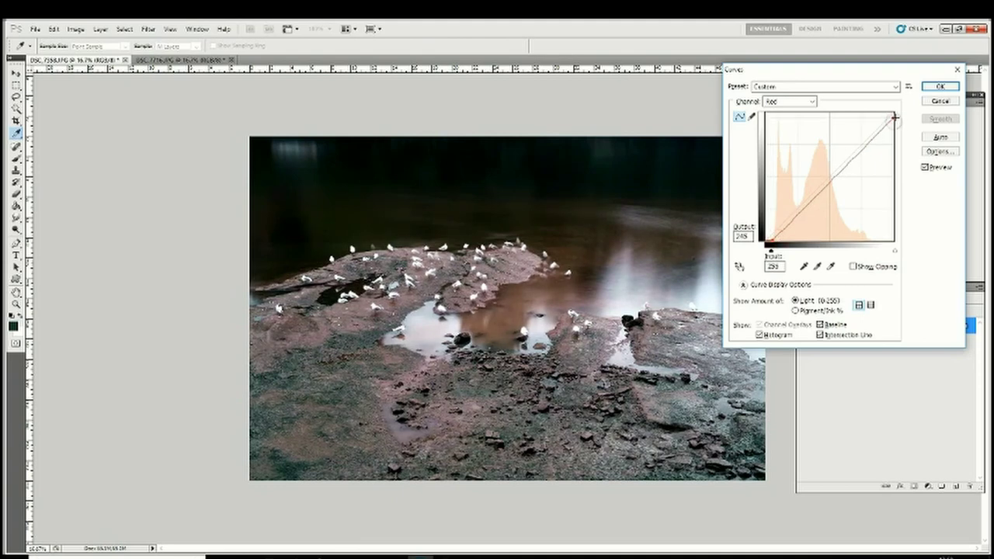
{"action": "left_click", "coordinate": [934, 170]}
{"action": "left_click", "coordinate": [934, 169]}
{"action": "left_click", "coordinate": [934, 169]}
{"action": "left_click", "coordinate": [934, 169]}
{"action": "left_click", "coordinate": [939, 86]}
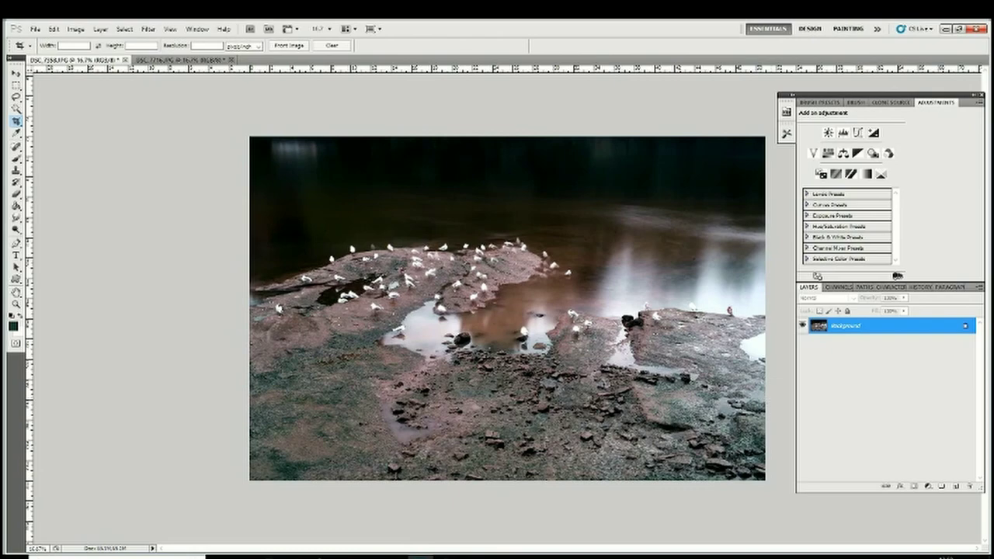
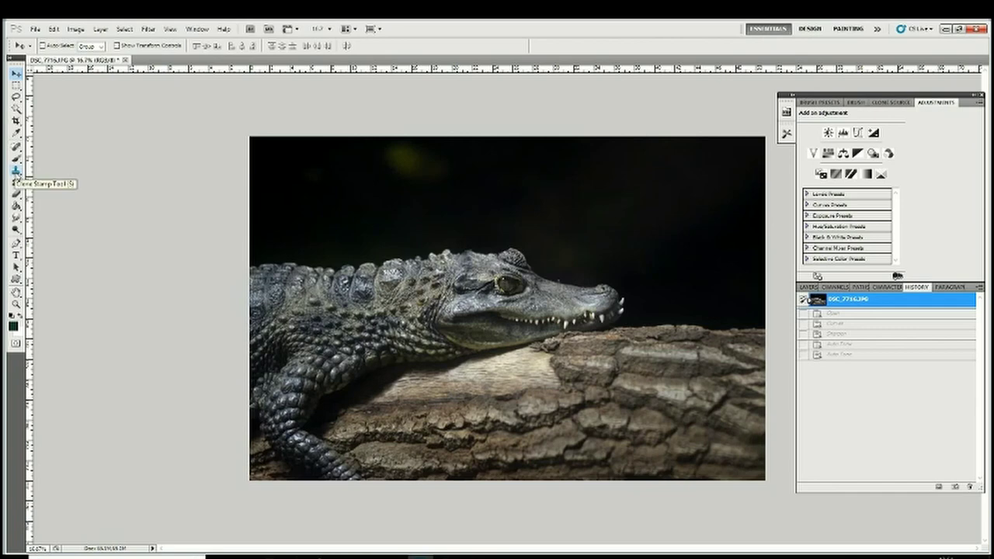
Set up the Clone Stamp tool on the crocodile photo with a larger, soft brush of about 20% hardness
{"action": "left_click", "coordinate": [15, 171]}
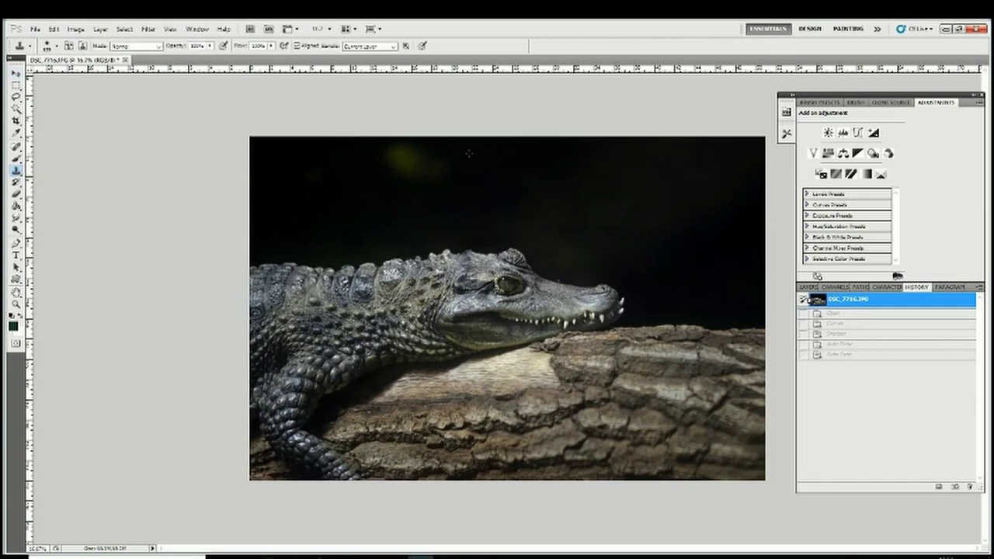
{"action": "left_click", "coordinate": [56, 47]}
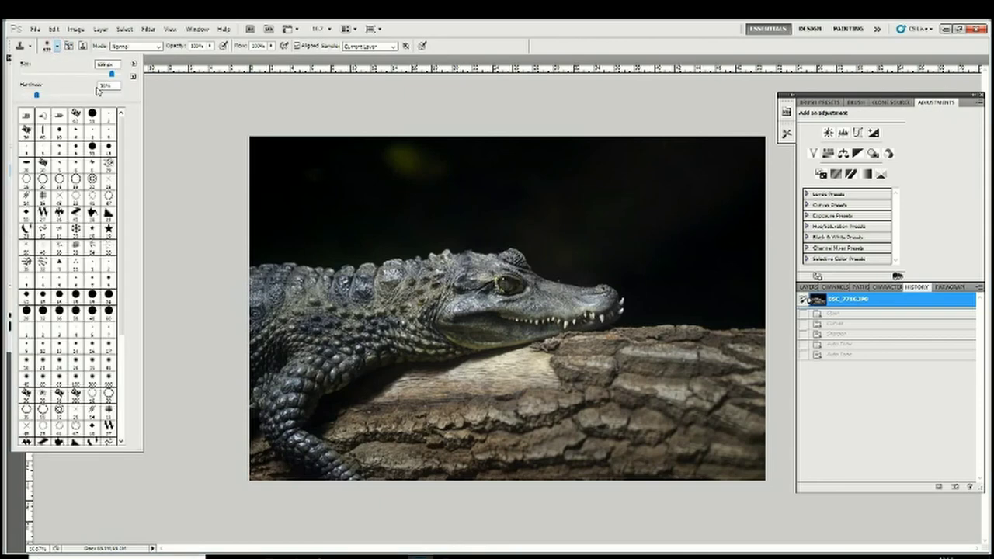
{"action": "left_click", "coordinate": [107, 64]}
{"action": "left_click", "coordinate": [37, 95]}
{"action": "mouse_move", "coordinate": [37, 95]}
{"action": "left_mouse_down"}
{"action": "mouse_move", "coordinate": [77, 95]}
{"action": "mouse_move", "coordinate": [40, 96]}
{"action": "left_mouse_up"}
{"action": "key", "text": "Return"}
Try to clone nearby skin over the crocodile's eye and check the brush settings
{"action": "left_click", "coordinate": [526, 322]}
{"action": "mouse_move", "coordinate": [513, 341]}
{"action": "left_mouse_down"}
{"action": "mouse_move", "coordinate": [509, 271]}
{"action": "mouse_move", "coordinate": [508, 299]}
{"action": "mouse_move", "coordinate": [497, 278]}
{"action": "mouse_move", "coordinate": [514, 275]}
{"action": "left_mouse_up"}
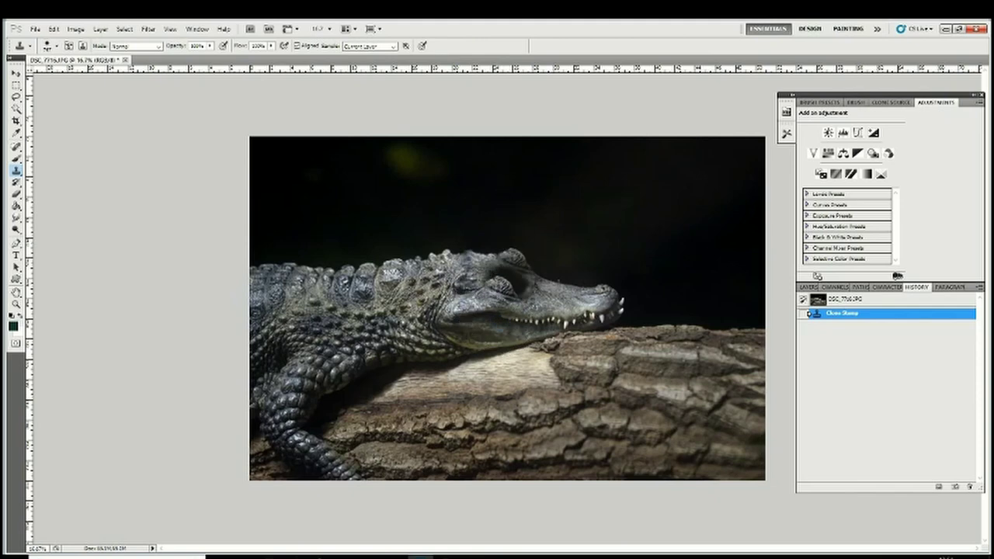
{"action": "left_click", "coordinate": [57, 46]}
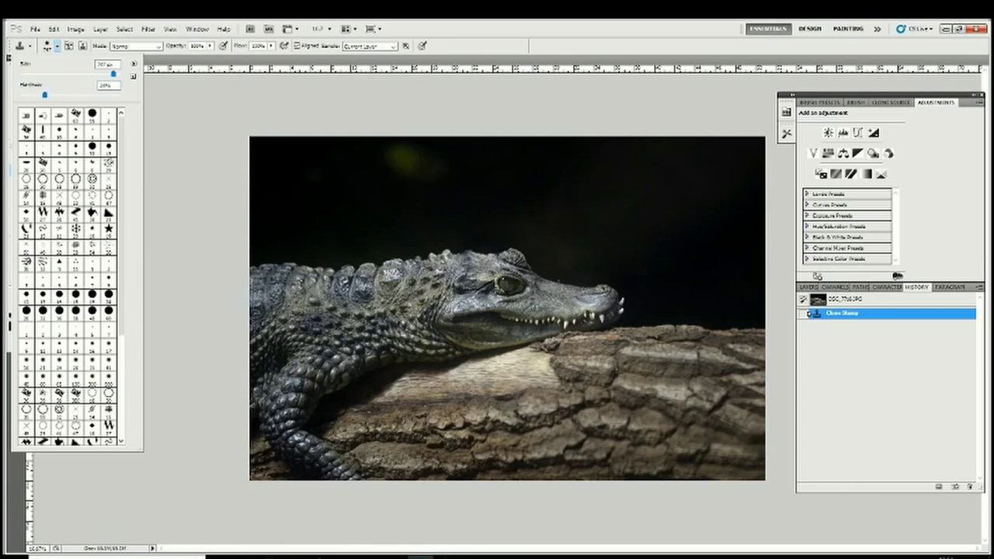
{"action": "left_click", "coordinate": [622, 96]}
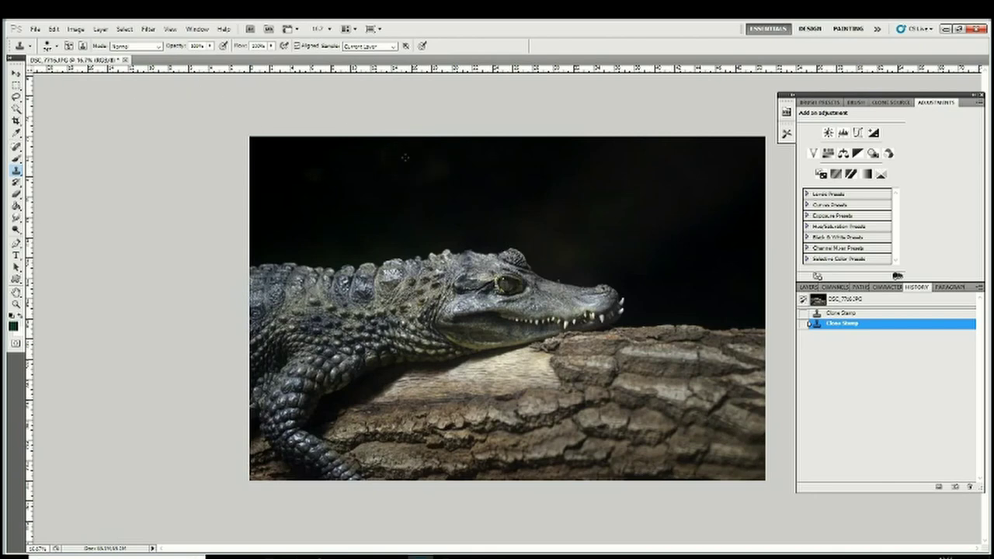
Clone dark background over the yellow-green spot above the crocodile
{"action": "left_click_drag", "start_coordinate": [407, 160], "coordinate": [425, 164]}
{"action": "left_click", "coordinate": [493, 149]}
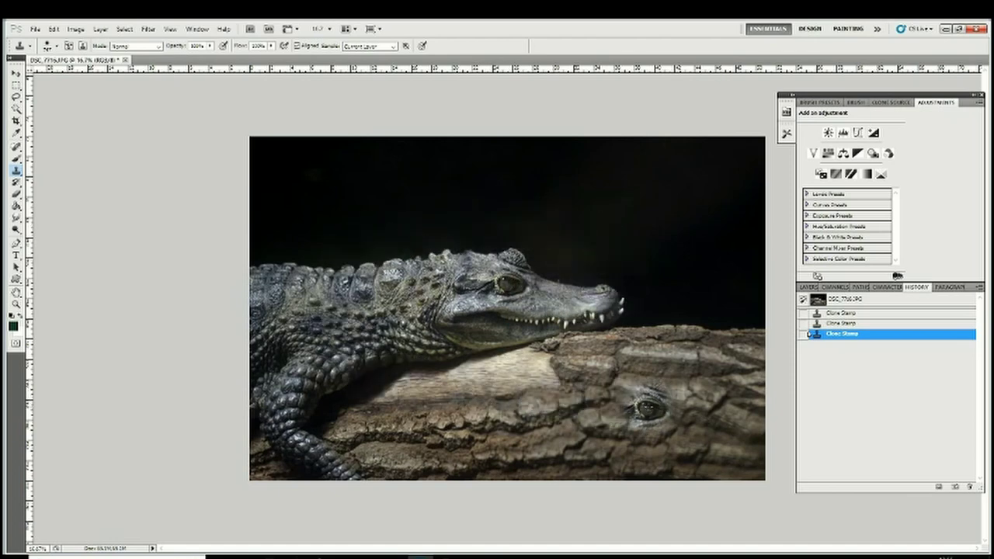
Try cloning a second crocodile head onto the log, and undo the cloned strokes
{"action": "mouse_move", "coordinate": [648, 405]}
{"action": "left_mouse_down"}
{"action": "mouse_move", "coordinate": [644, 420]}
{"action": "mouse_move", "coordinate": [633, 388]}
{"action": "mouse_move", "coordinate": [722, 435]}
{"action": "mouse_move", "coordinate": [544, 388]}
{"action": "mouse_move", "coordinate": [699, 372]}
{"action": "mouse_move", "coordinate": [676, 466]}
{"action": "left_mouse_up"}
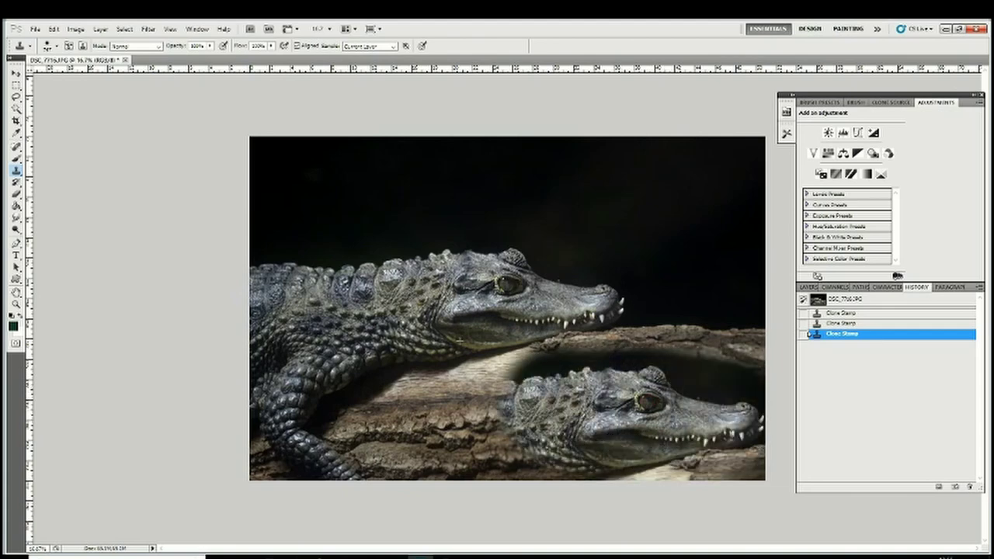
{"action": "left_click_drag", "start_coordinate": [460, 341], "coordinate": [326, 493]}
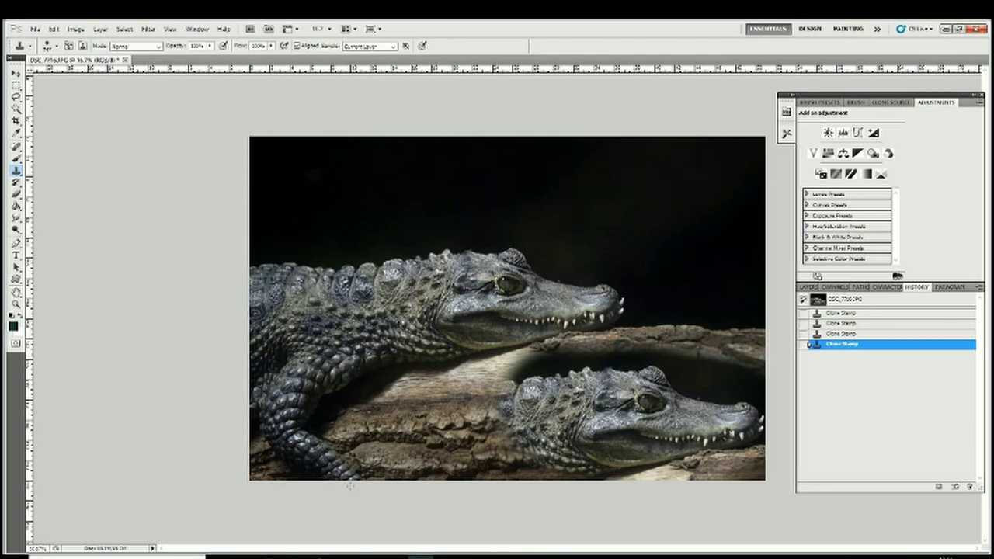
{"action": "key", "text": "ctrl+z"}
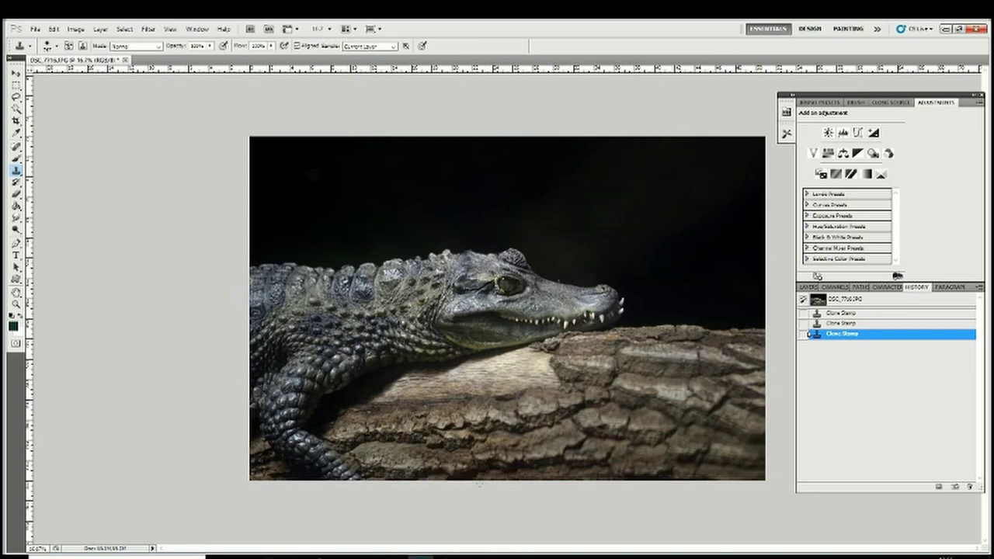
{"action": "left_click_drag", "start_coordinate": [641, 366], "coordinate": [671, 363]}
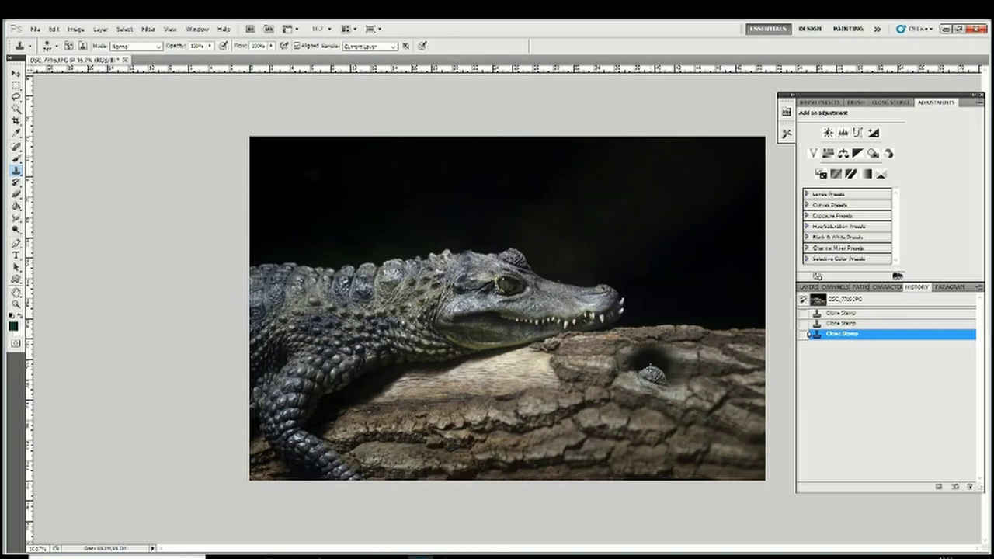
{"action": "key", "text": "ctrl+z"}
Adjust the crocodile photo with Curves, moving the RGB white point to input 207 and the black point to input 36
{"action": "key", "text": "ctrl+m"}
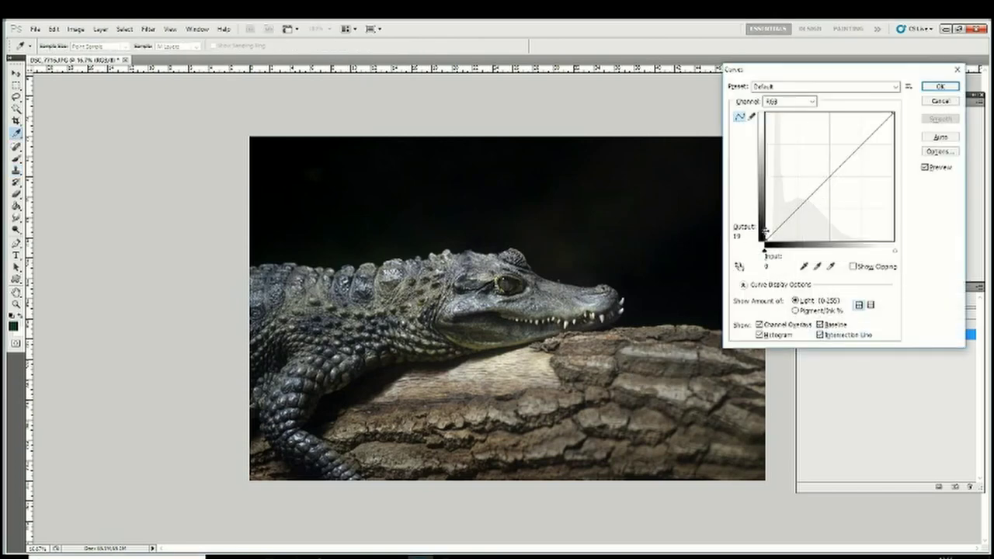
{"action": "left_click", "coordinate": [766, 240]}
{"action": "left_click_drag", "start_coordinate": [765, 240], "coordinate": [771, 240]}
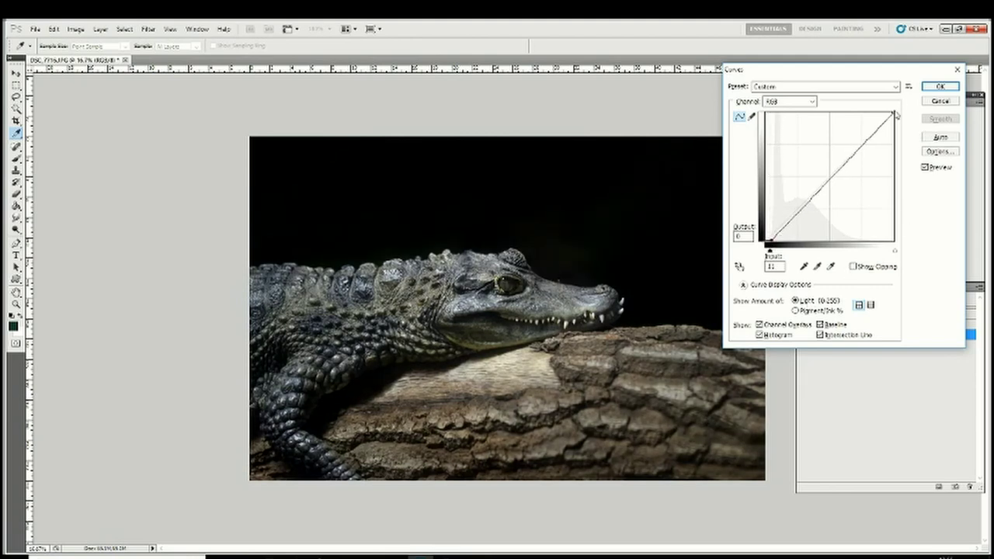
{"action": "left_click_drag", "start_coordinate": [893, 112], "coordinate": [868, 91]}
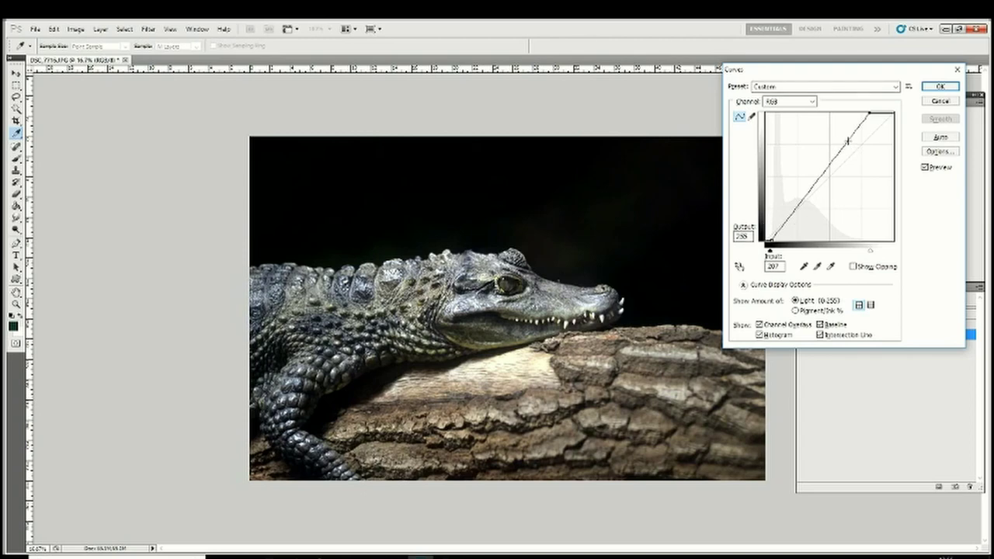
{"action": "left_click_drag", "start_coordinate": [847, 141], "coordinate": [769, 238]}
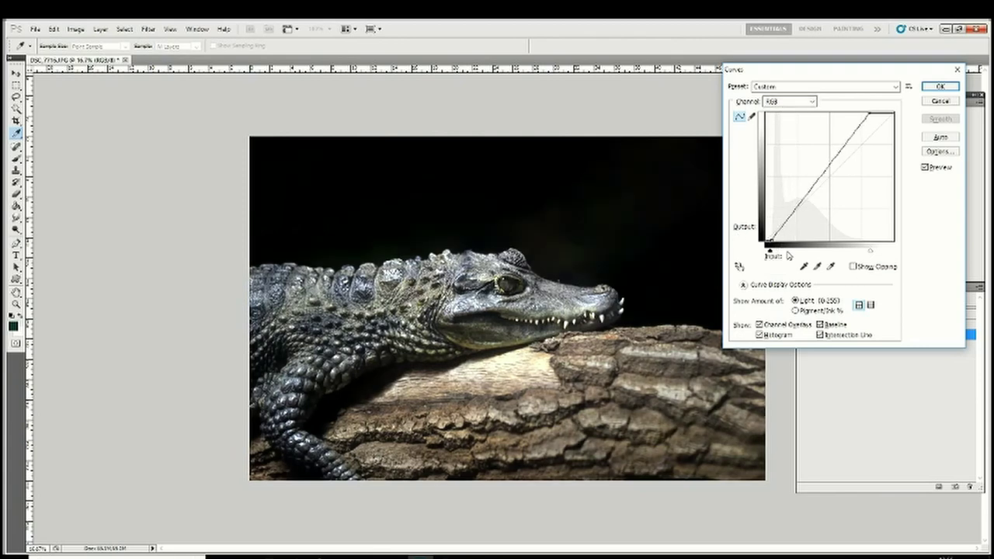
{"action": "left_click_drag", "start_coordinate": [769, 240], "coordinate": [785, 240]}
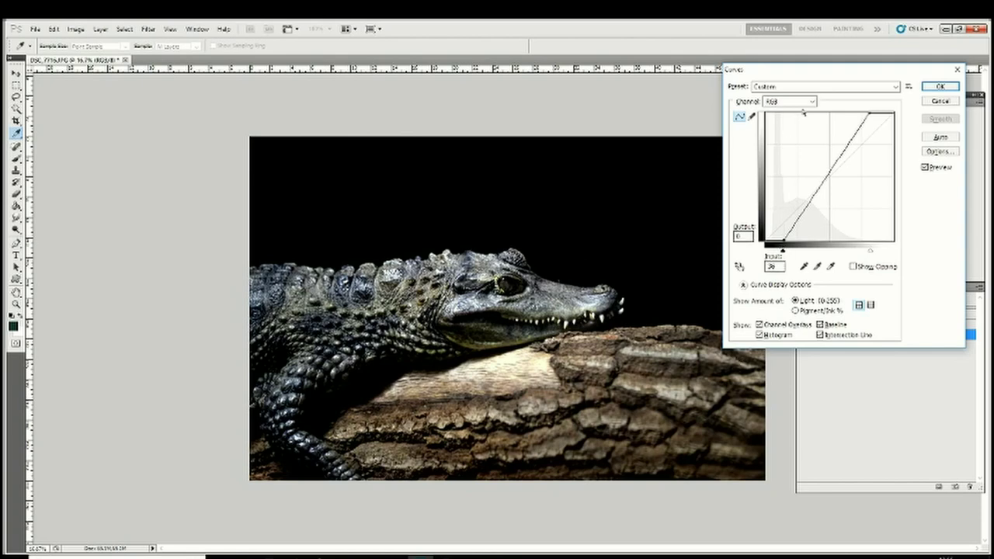
Ease the curve's black point back, shape an S-curve with a lowered shadow point and a highlight point at input 163, output 195, and apply it
{"action": "mouse_move", "coordinate": [794, 75]}
{"action": "left_mouse_down"}
{"action": "mouse_move", "coordinate": [970, 254]}
{"action": "mouse_move", "coordinate": [897, 254]}
{"action": "mouse_move", "coordinate": [773, 144]}
{"action": "mouse_move", "coordinate": [781, 76]}
{"action": "left_mouse_up"}
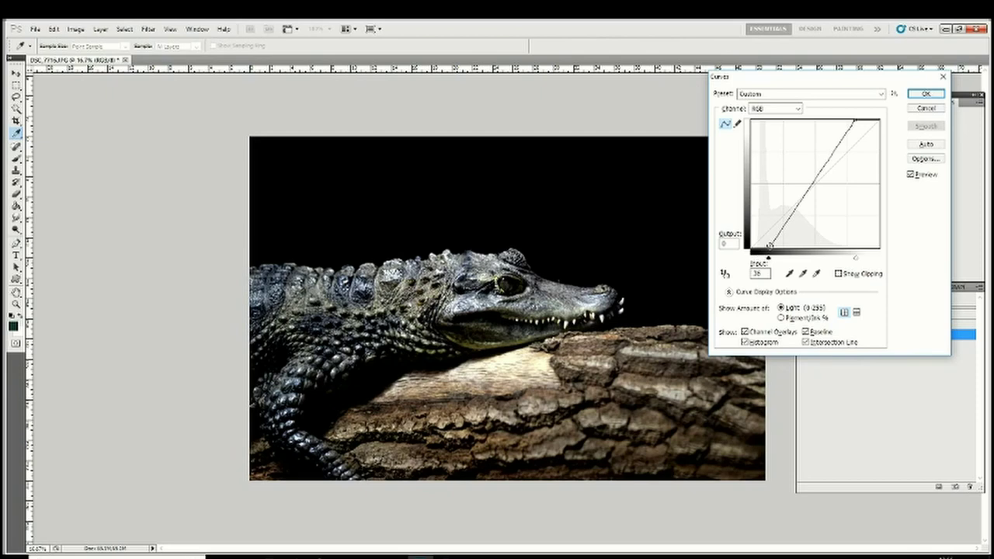
{"action": "left_click_drag", "start_coordinate": [769, 245], "coordinate": [785, 221]}
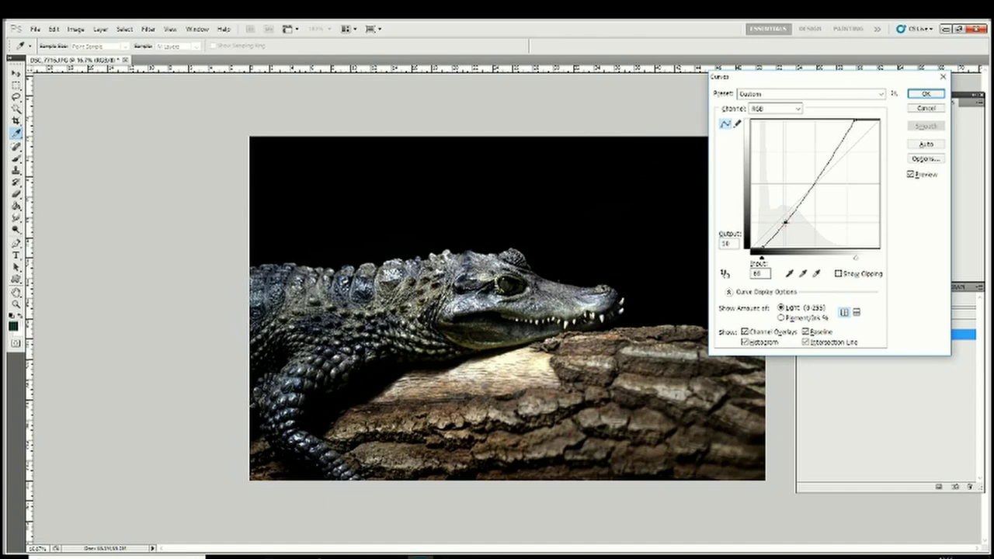
{"action": "left_click_drag", "start_coordinate": [842, 152], "coordinate": [833, 149]}
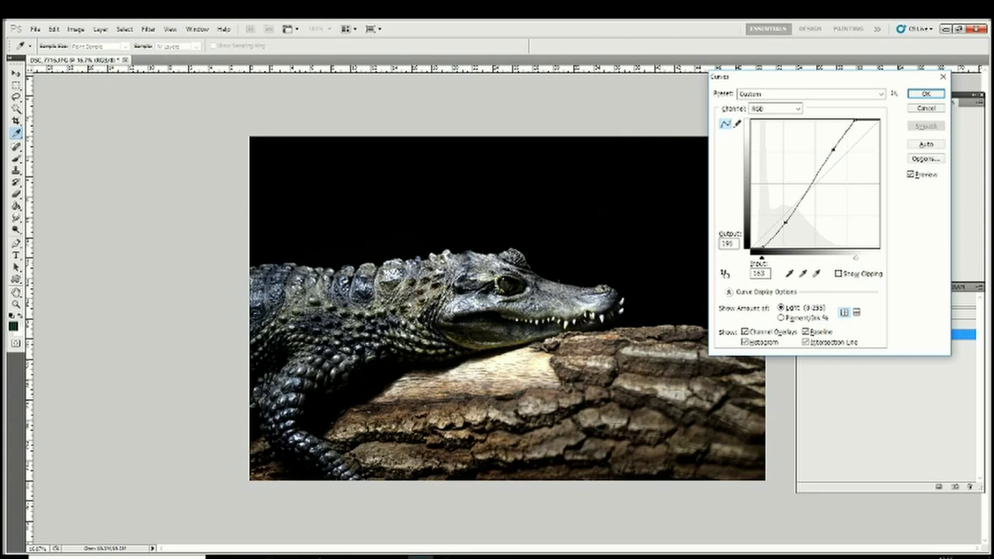
{"action": "left_click", "coordinate": [911, 174]}
{"action": "left_click", "coordinate": [911, 175]}
{"action": "left_click", "coordinate": [925, 93]}
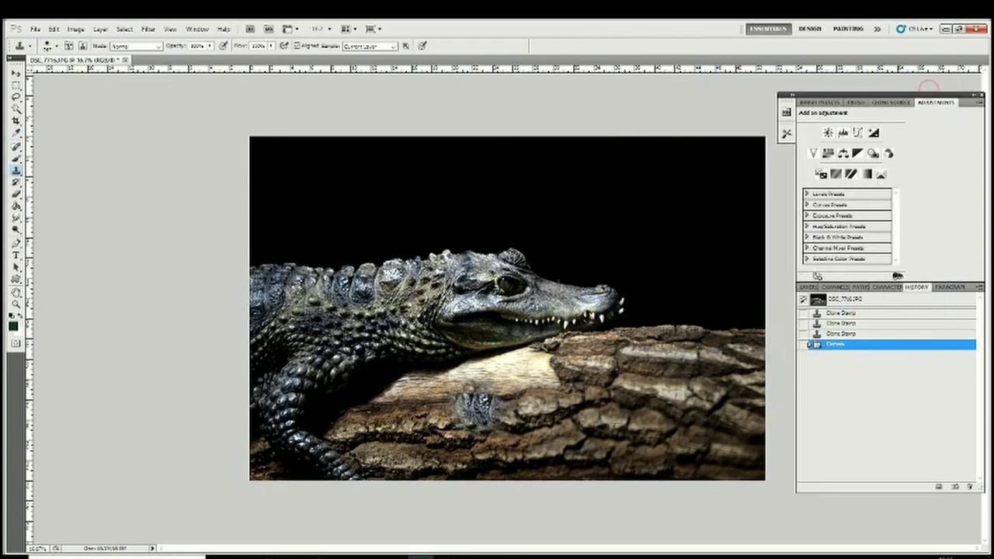
Raise the crocodile photo's master saturation to +19 with Hue/Saturation, compare before and after, and apply it
{"action": "key", "text": "ctrl+u"}
{"action": "left_click_drag", "start_coordinate": [816, 247], "coordinate": [824, 249]}
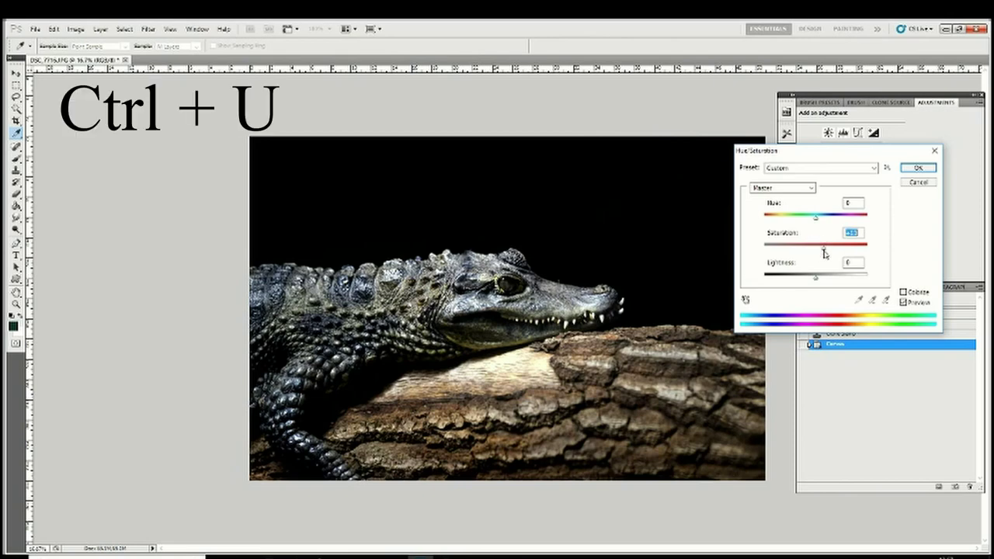
{"action": "left_click", "coordinate": [904, 303]}
{"action": "left_click", "coordinate": [904, 303]}
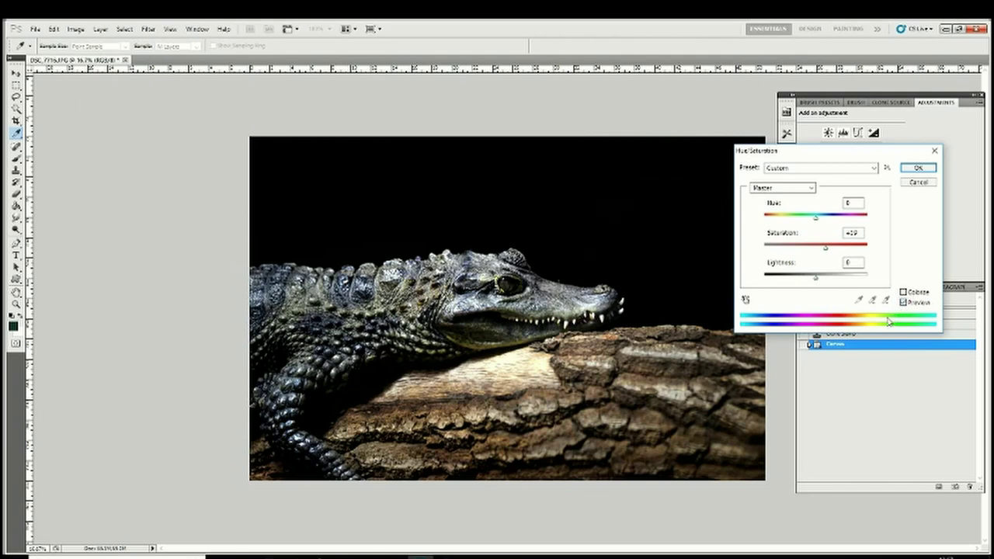
{"action": "left_click", "coordinate": [918, 169]}
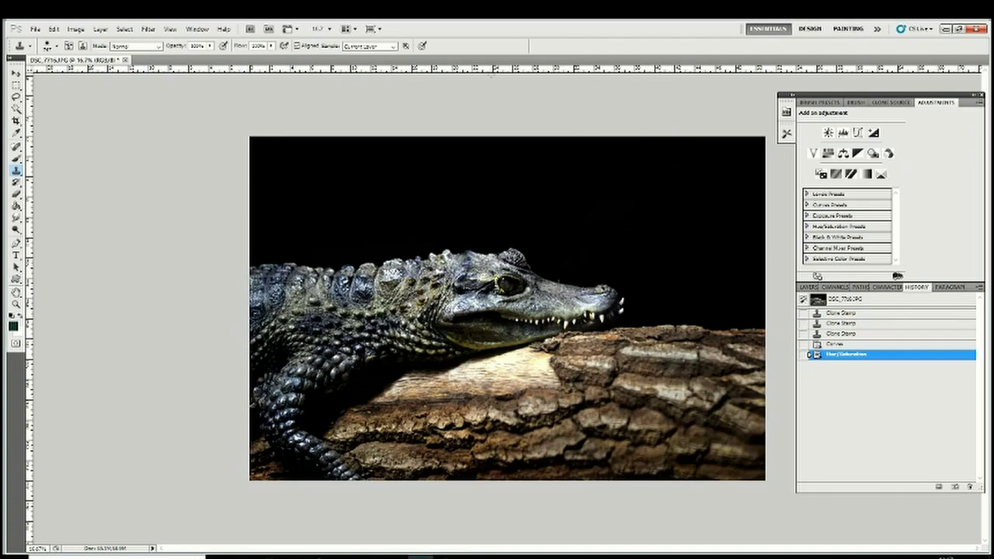
Apply the basic Sharpen filter to the whole crocodile photo
{"action": "left_click", "coordinate": [135, 30]}
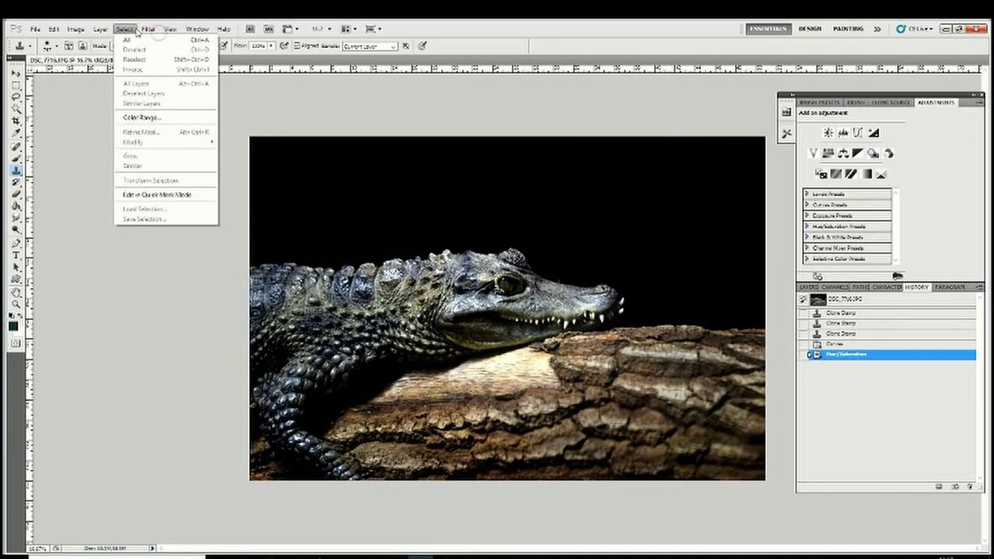
{"action": "mouse_move", "coordinate": [150, 32]}
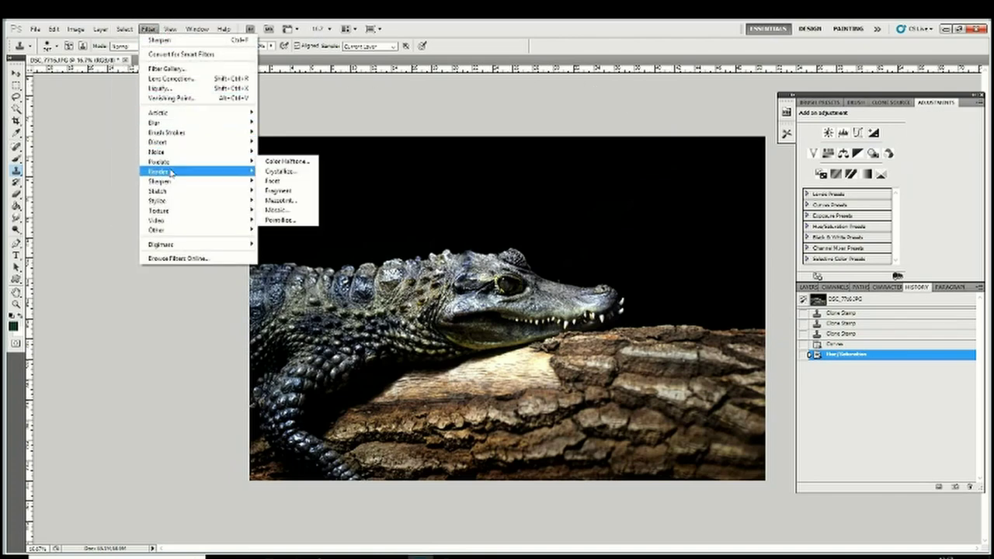
{"action": "mouse_move", "coordinate": [176, 184]}
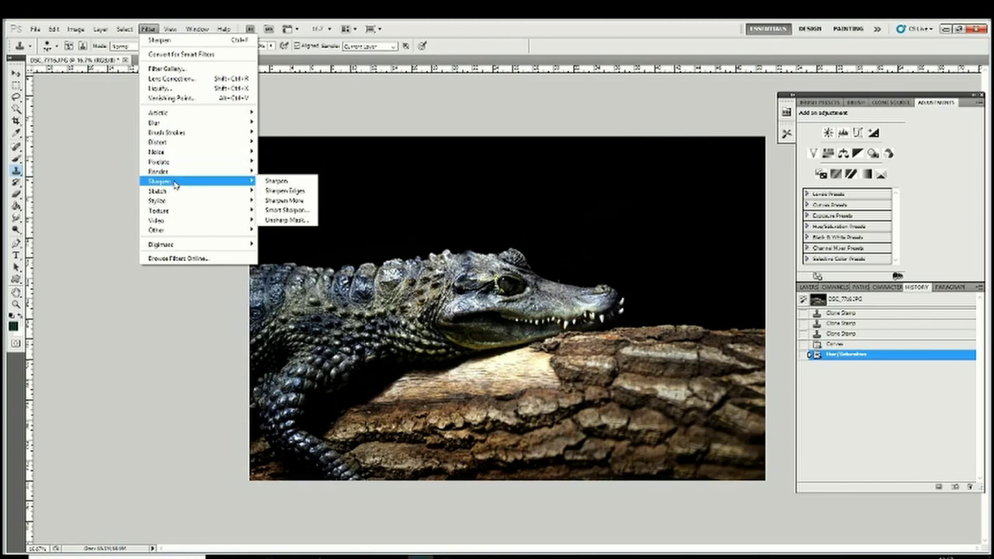
{"action": "left_click", "coordinate": [278, 181]}
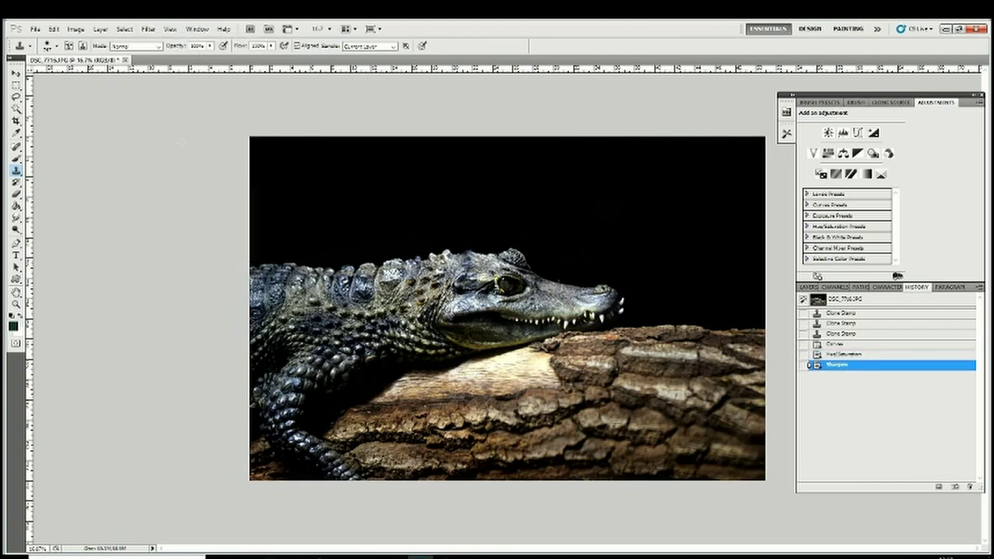